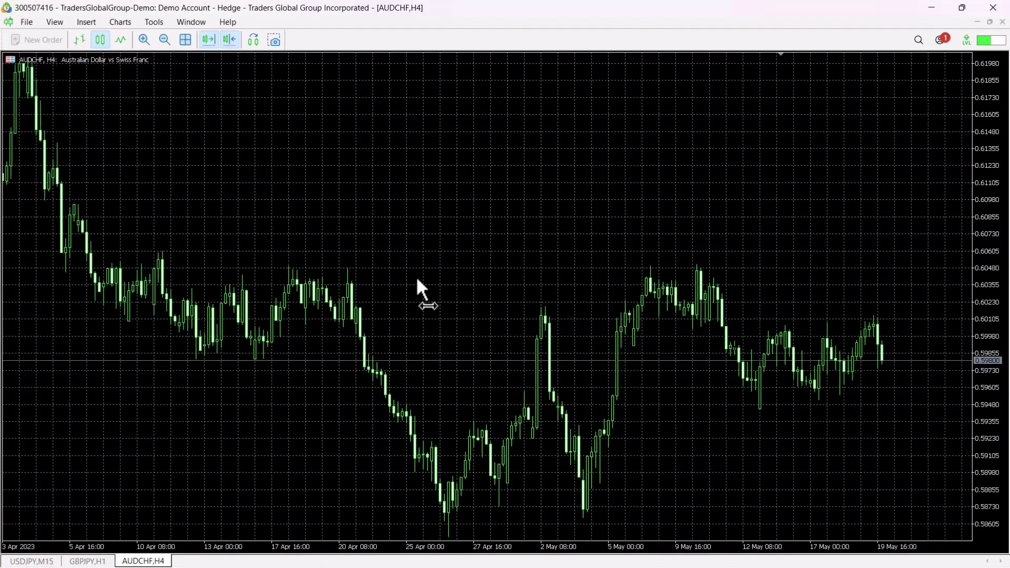
# - Scroll the AUDCHF H4 chart so it spans 31 Mar–19 May
pyautogui.moveTo(250, 244); pyautogui.dragTo(316, 221)
pyautogui.moveTo(793, 225); pyautogui.dragTo(327, 252)
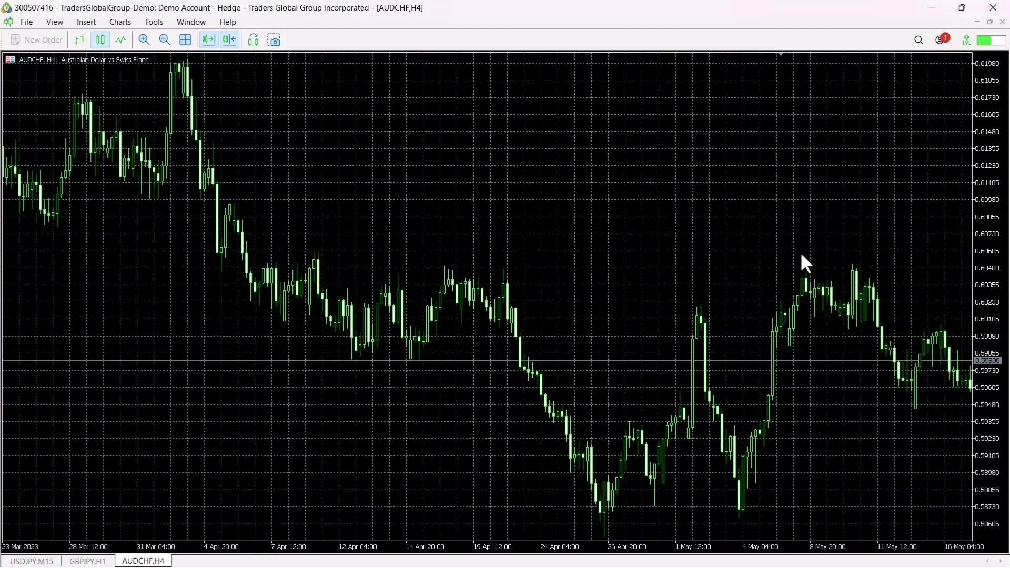
pyautogui.moveTo(801, 255); pyautogui.dragTo(586, 269)
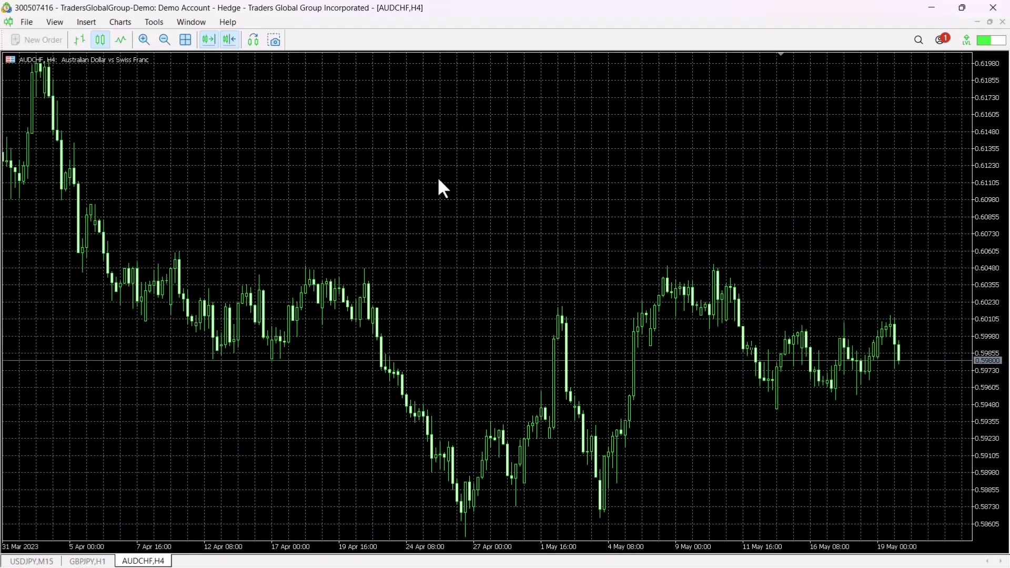
# - Open the chart's Properties dialog from its context menu, at the Common tab
pyautogui.rightClick(354, 133)
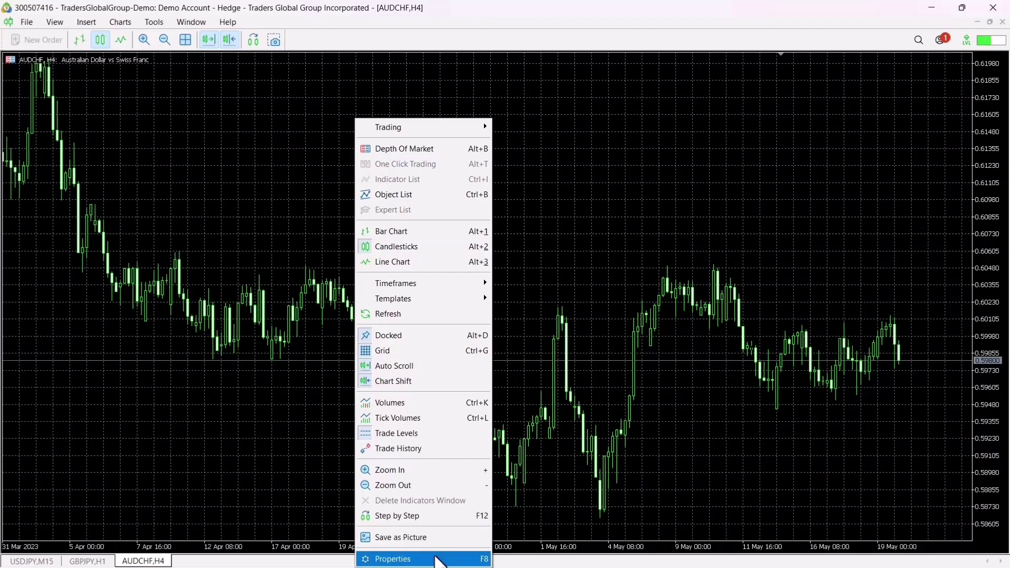
pyautogui.click(446, 180)
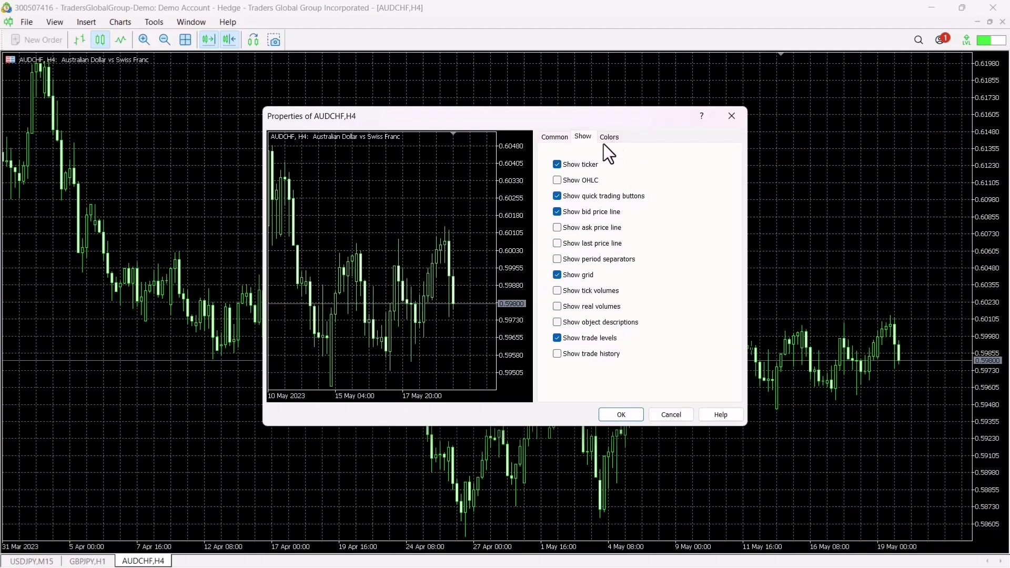
pyautogui.click(560, 140)
# - Try Color on White, Green on Black and Yellow on Black, then settle on Black on White
pyautogui.click(583, 138)
pyautogui.click(606, 137)
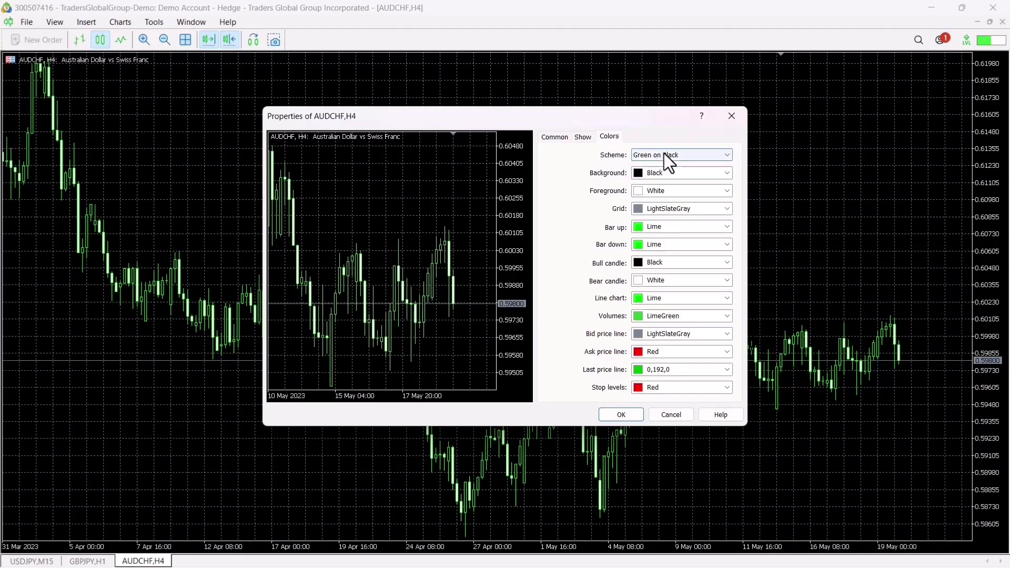
pyautogui.click(686, 157)
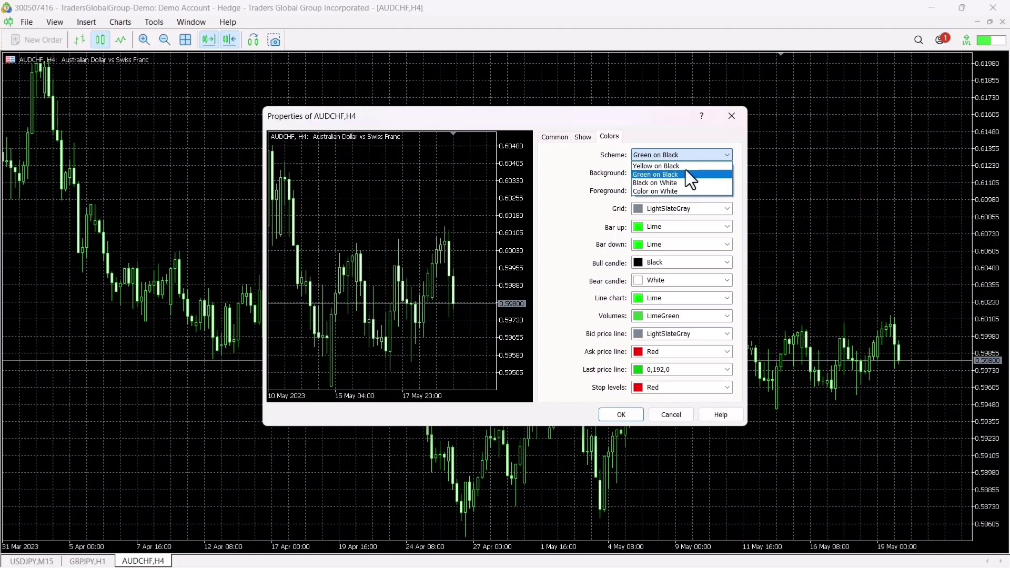
pyautogui.click(652, 192)
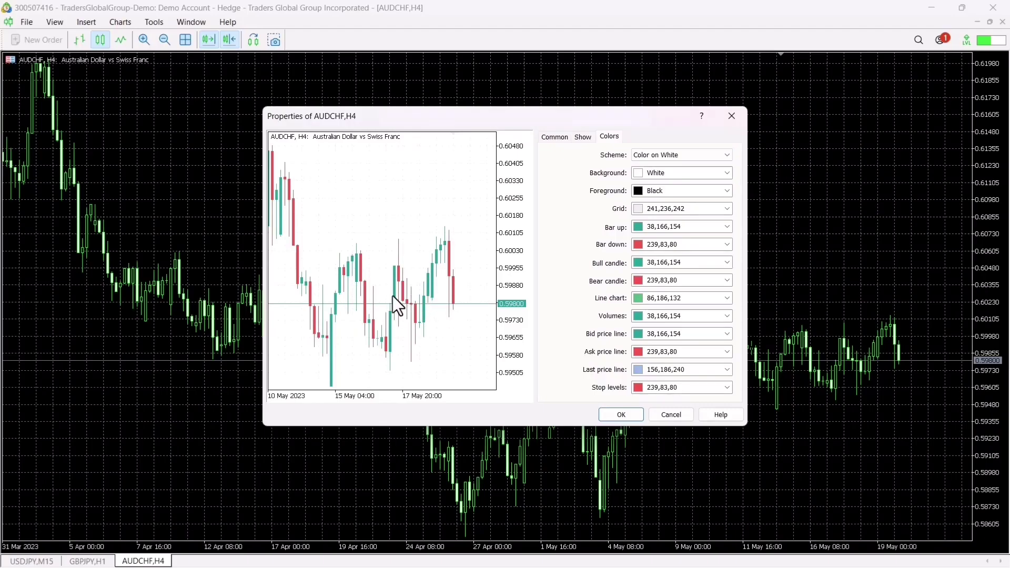
pyautogui.click(693, 153)
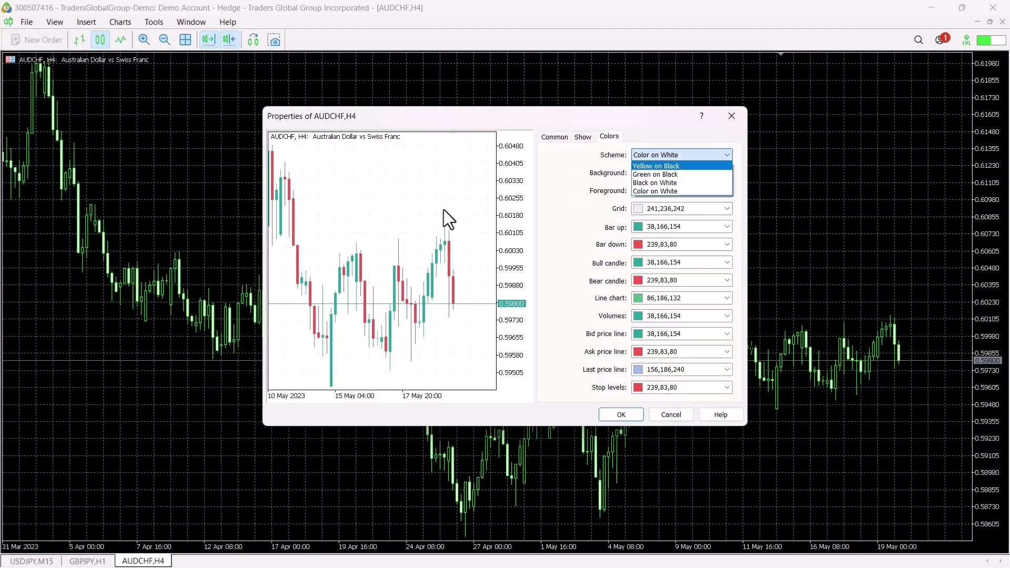
pyautogui.click(670, 175)
pyautogui.click(686, 159)
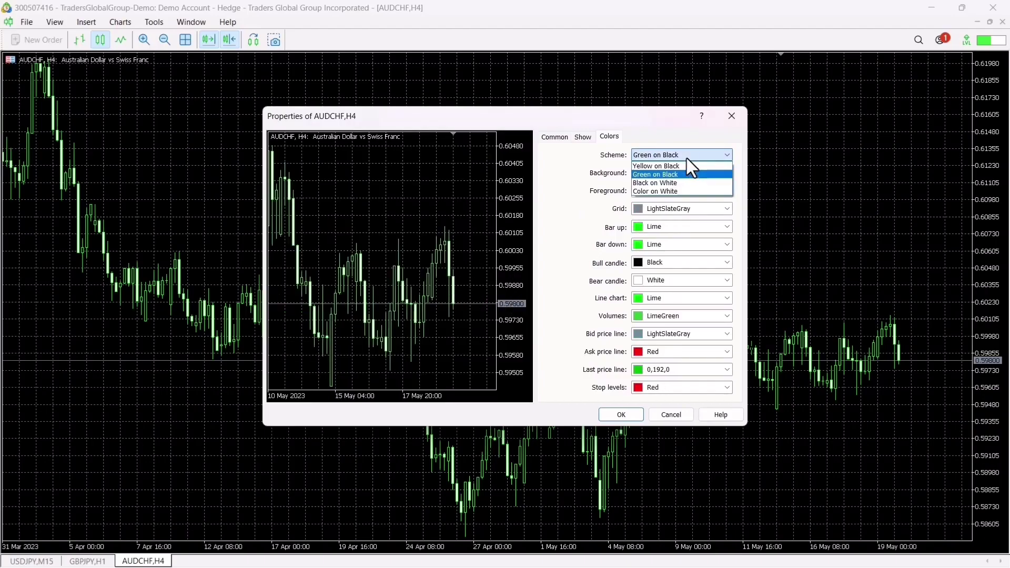
pyautogui.click(663, 183)
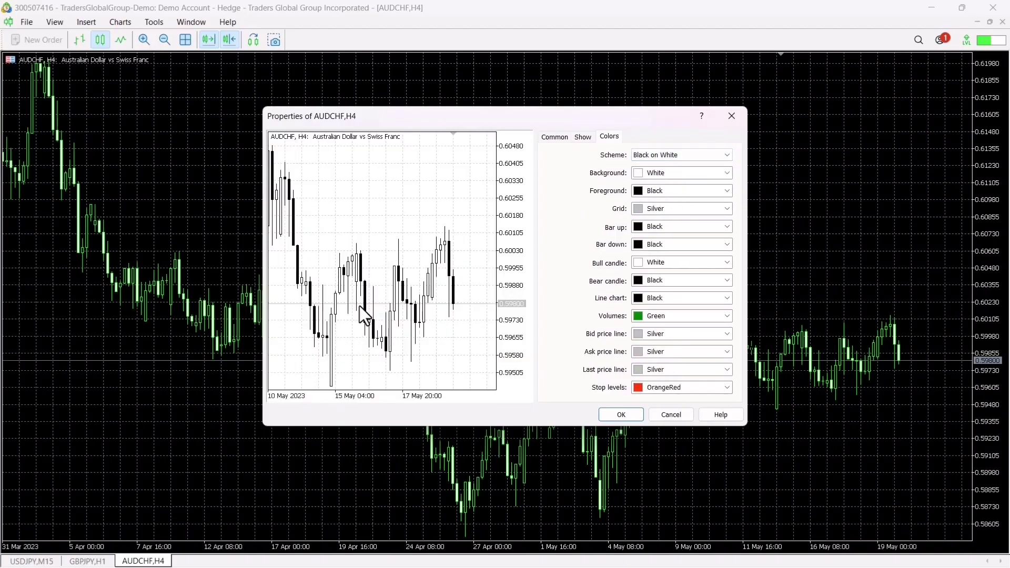
pyautogui.click(684, 156)
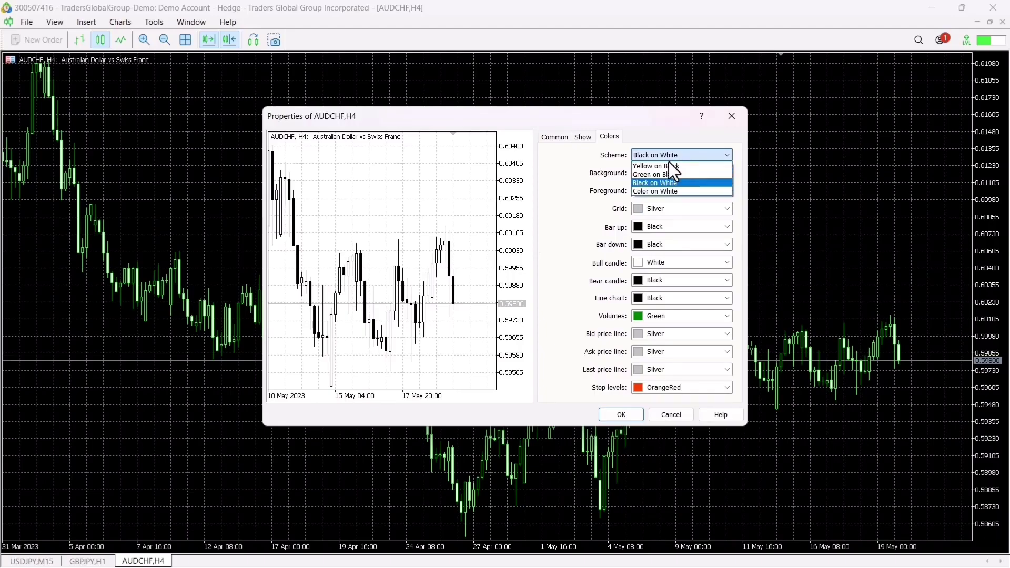
pyautogui.click(668, 163)
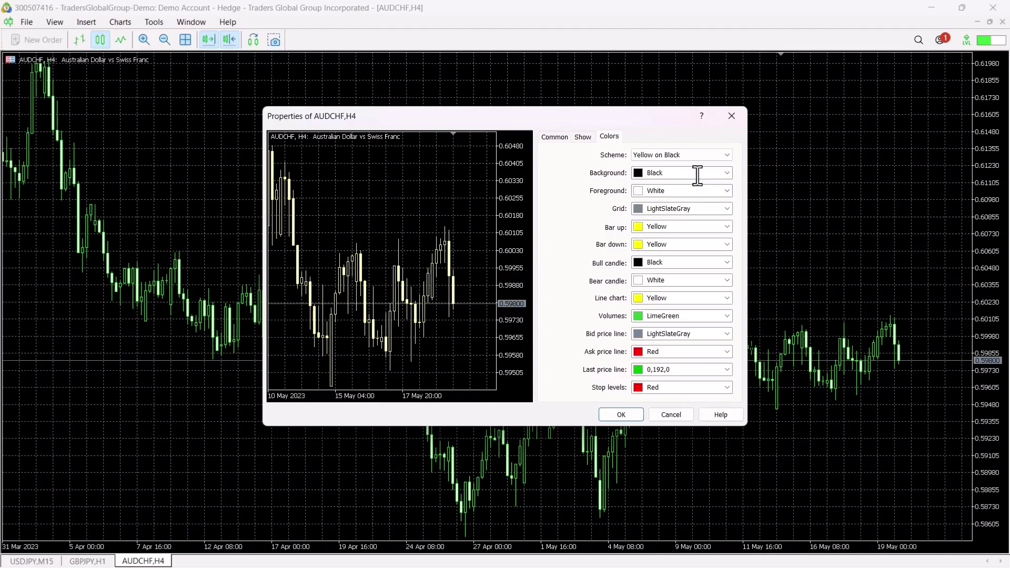
pyautogui.press('Down')
pyautogui.press('Down')
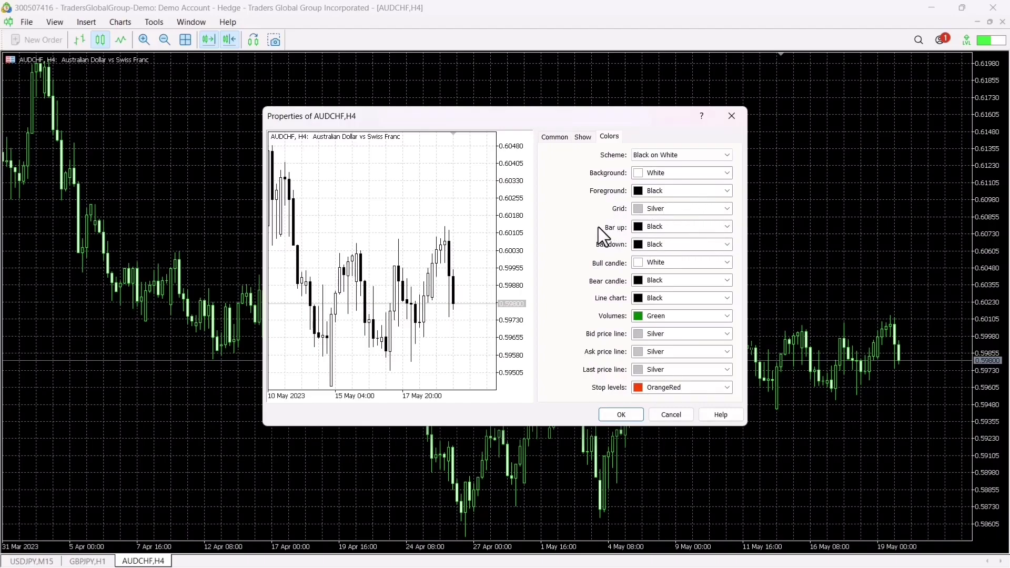
# - Colour rising bars and bull candles Blue, and falling bars and bear candles Red
pyautogui.click(724, 230)
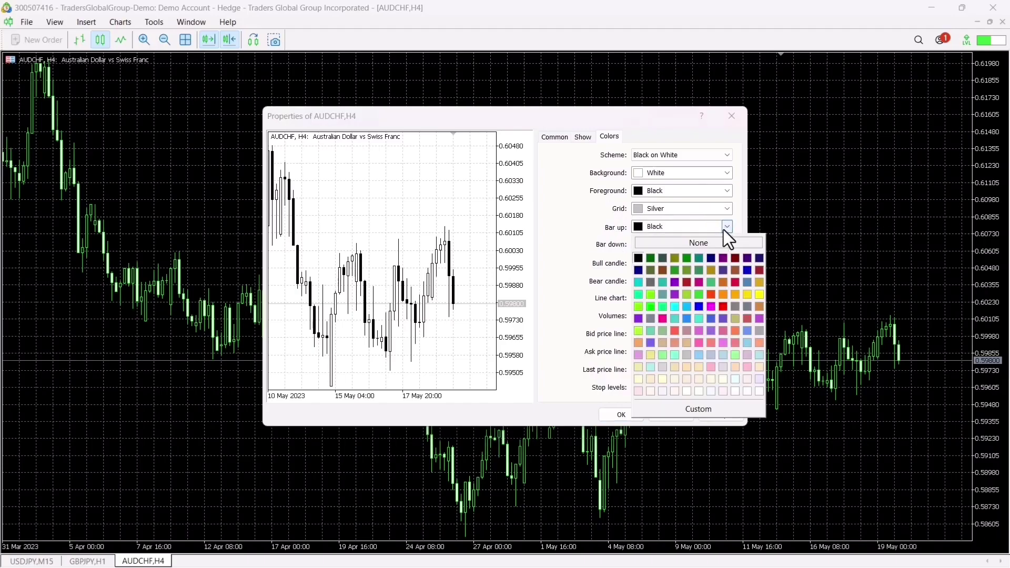
pyautogui.click(700, 307)
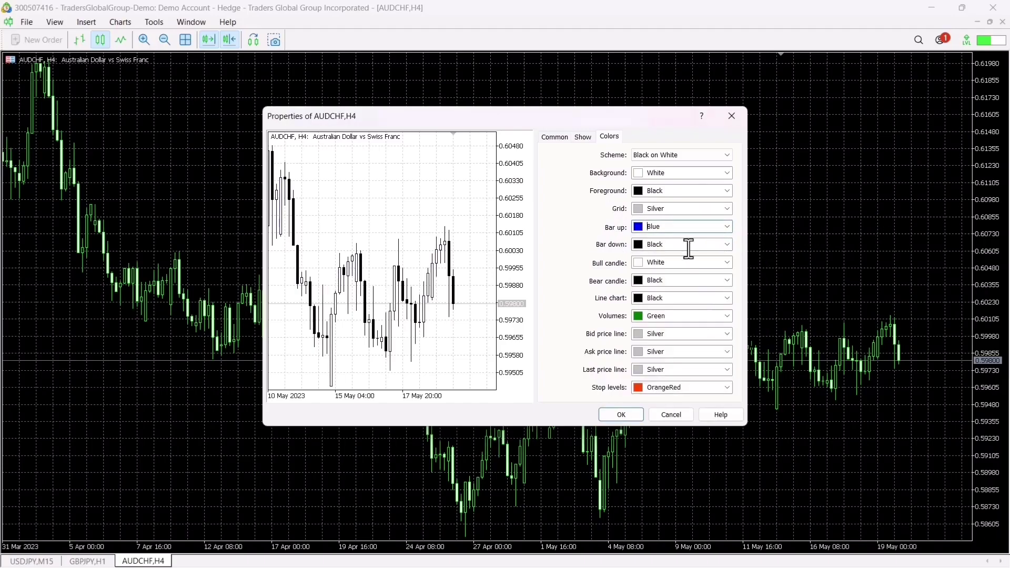
pyautogui.click(725, 246)
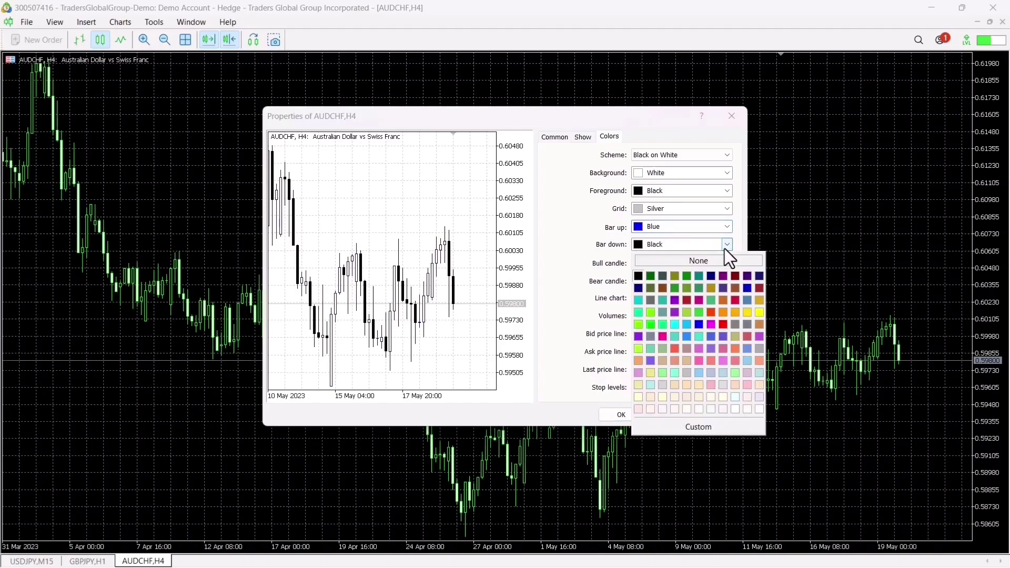
pyautogui.click(724, 324)
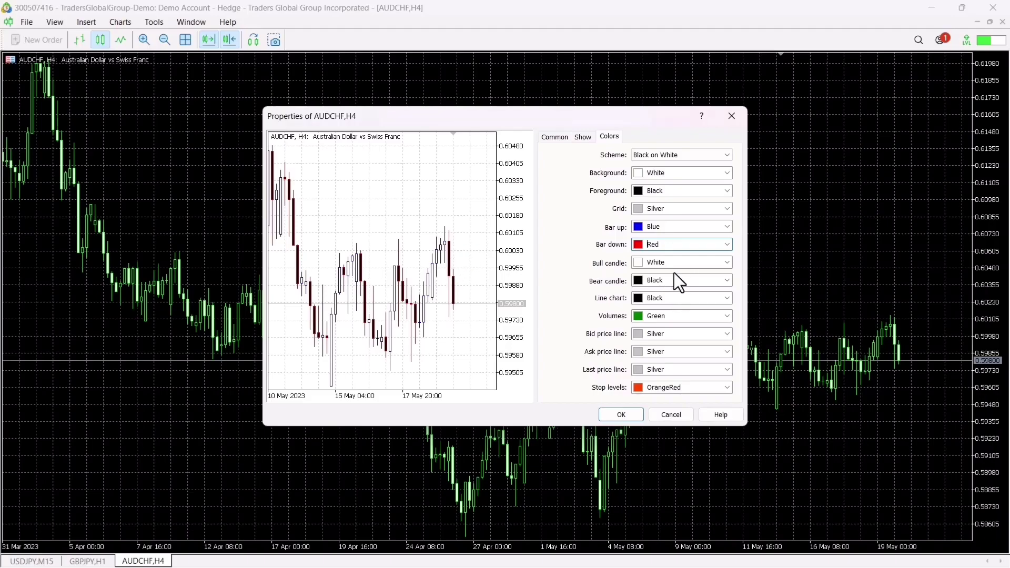
pyautogui.click(728, 262)
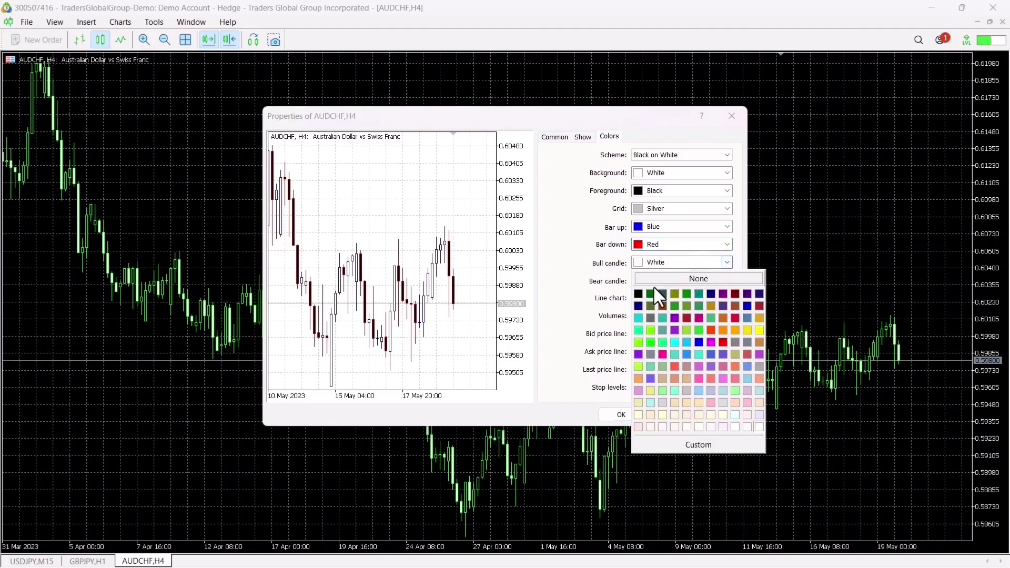
pyautogui.click(700, 342)
pyautogui.click(727, 280)
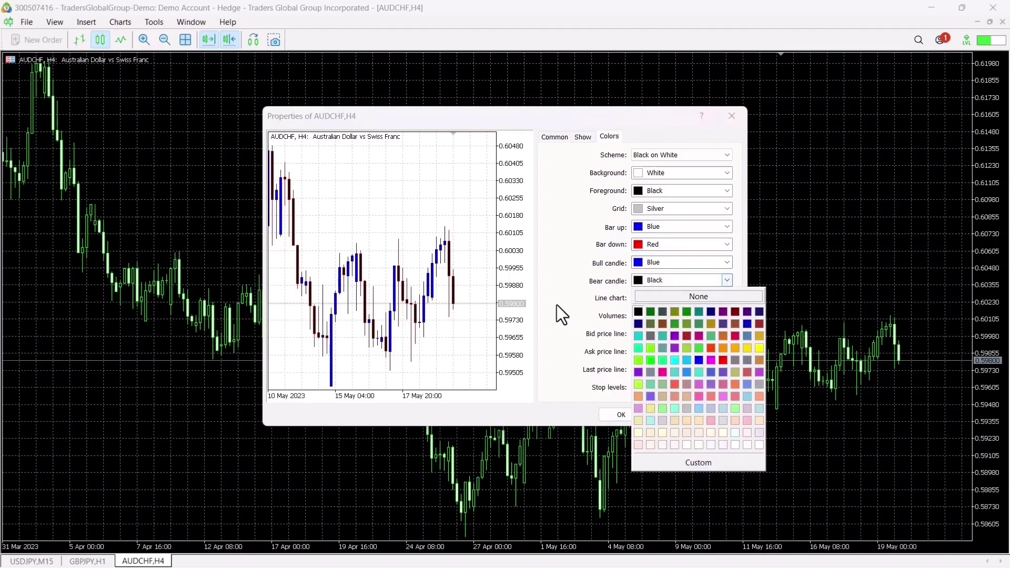
pyautogui.click(724, 360)
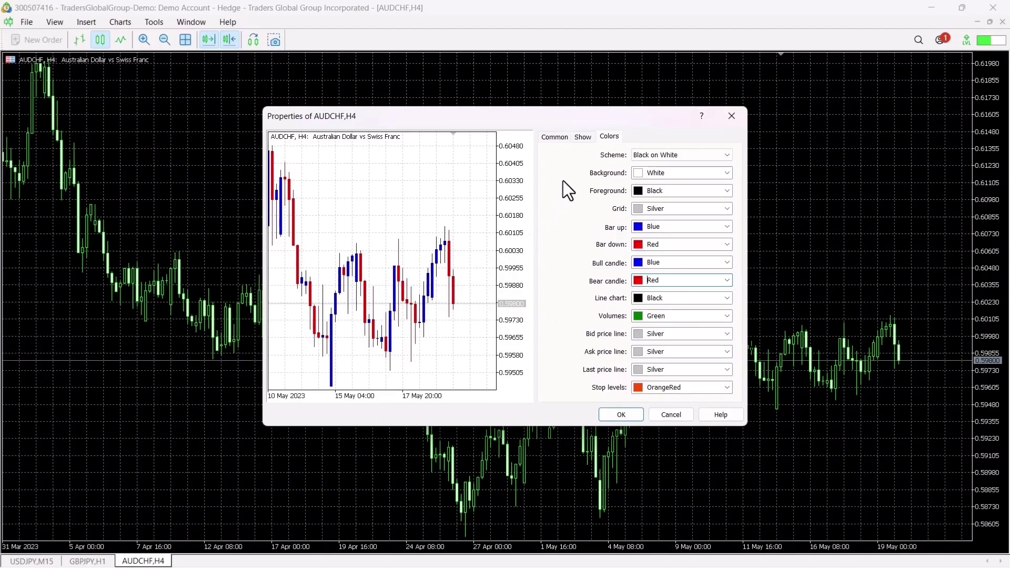
# - Hide the grid; show period separators, ask and last price lines, and OHLC
pyautogui.click(584, 136)
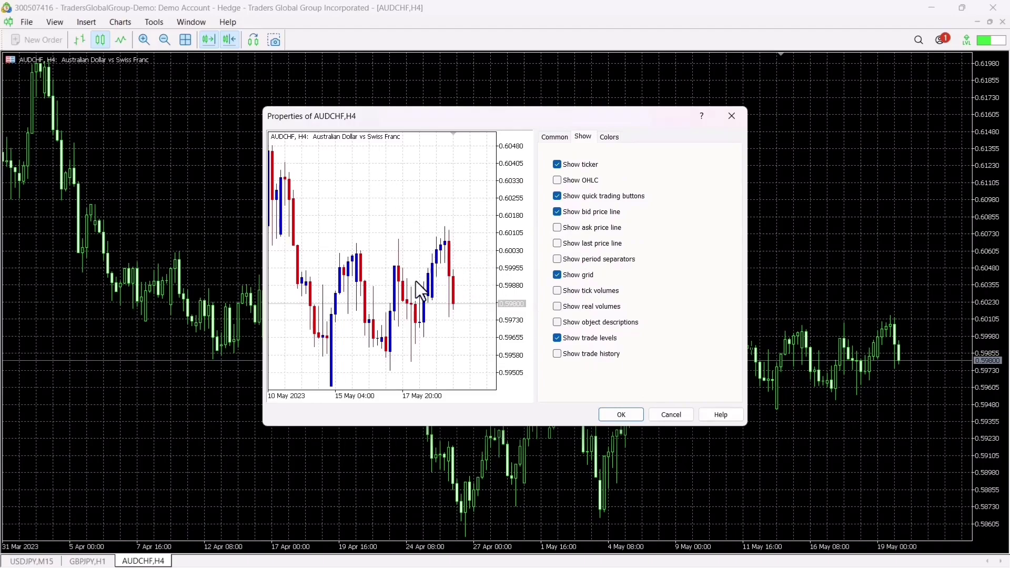
pyautogui.click(558, 274)
pyautogui.click(557, 259)
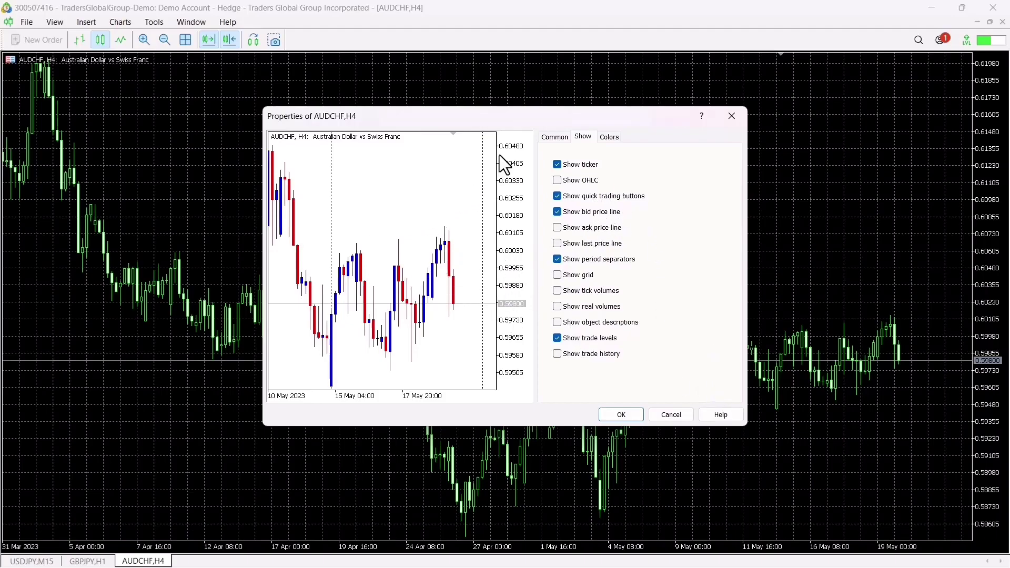
pyautogui.click(556, 228)
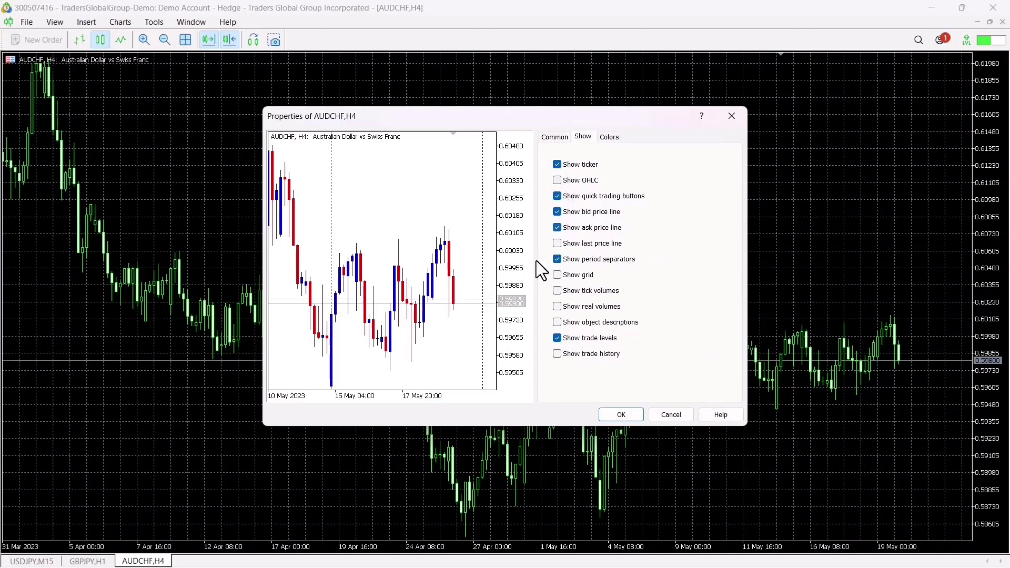
pyautogui.click(556, 243)
pyautogui.click(556, 180)
# - Preview Bar chart and Candlesticks, then set the chart type to Line chart
pyautogui.click(554, 139)
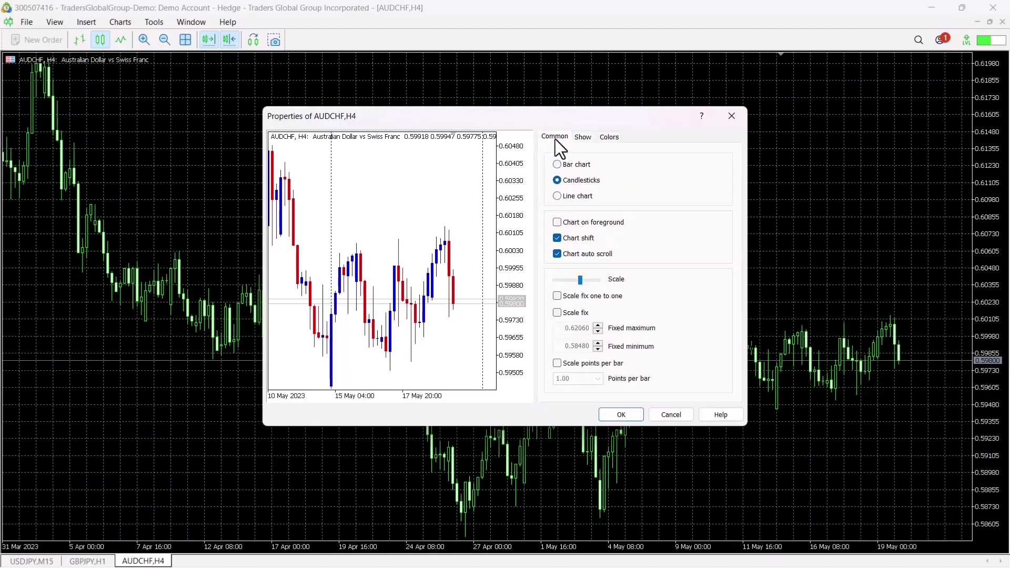
pyautogui.click(558, 165)
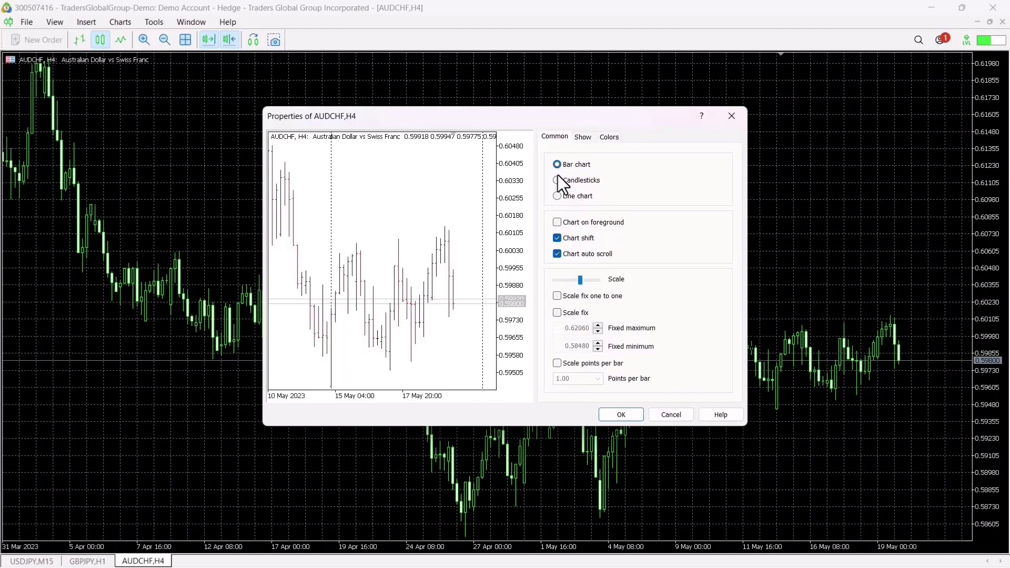
pyautogui.click(555, 179)
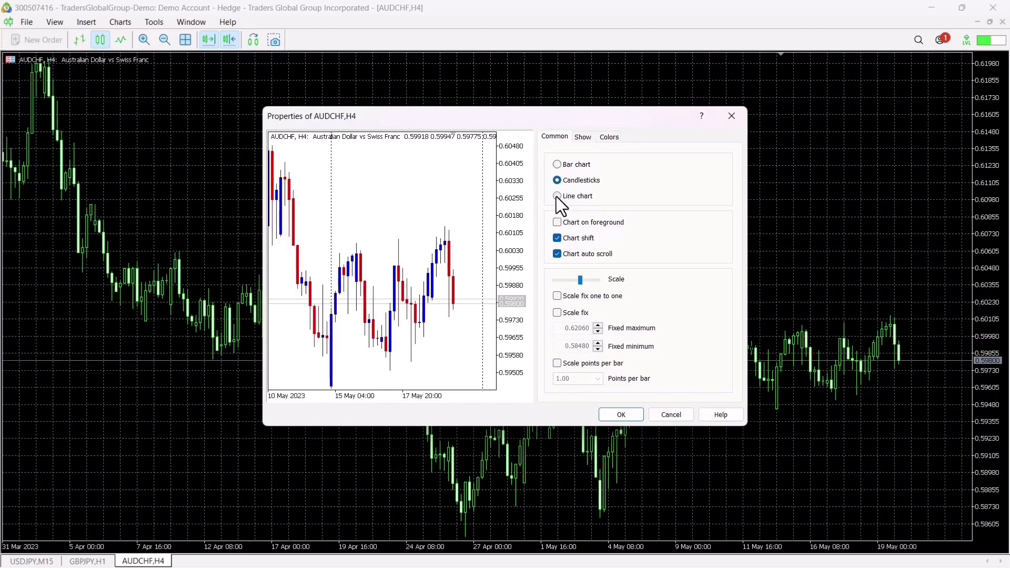
pyautogui.click(557, 197)
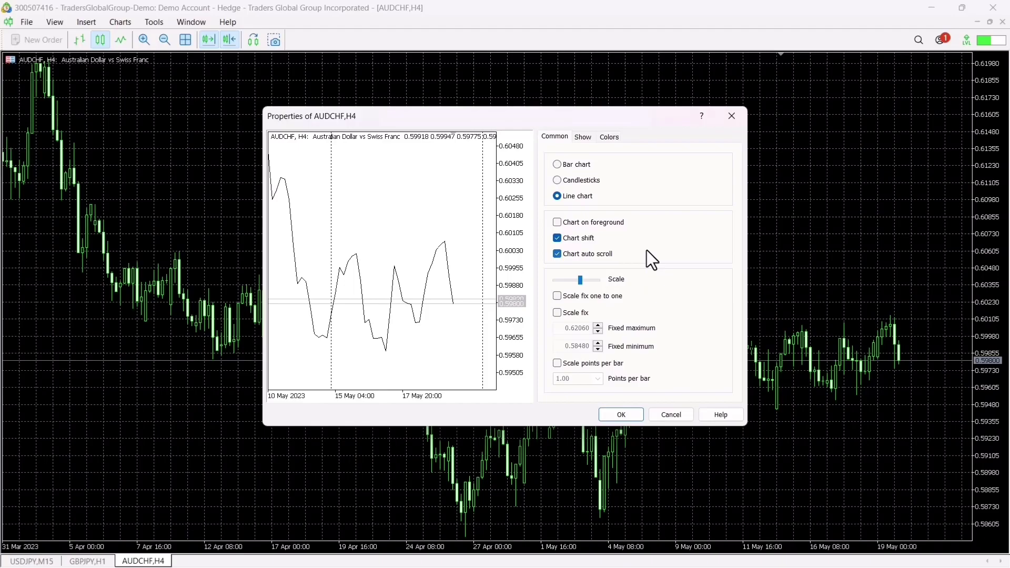
pyautogui.click(602, 137)
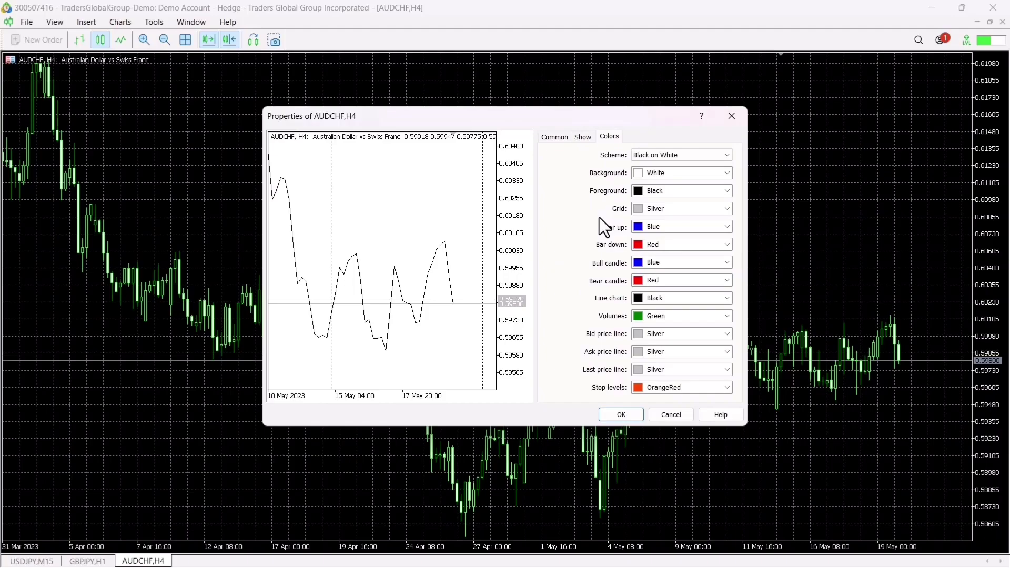
# - Return to the Show tab to review which chart elements are displayed
pyautogui.click(583, 135)
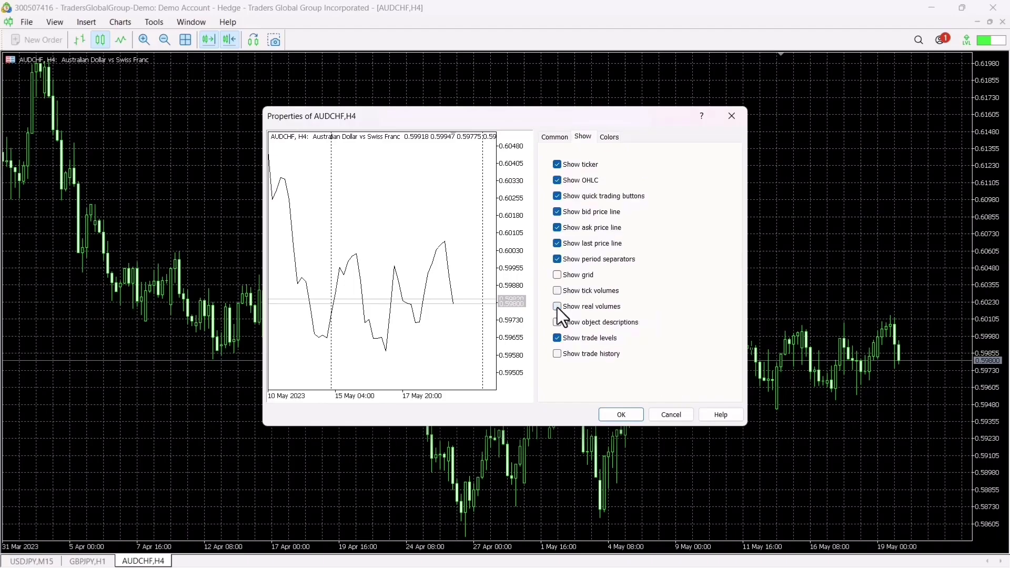
# - Apply the properties, switch AUDCHF back to candlesticks, and compress the price scale
pyautogui.click(621, 415)
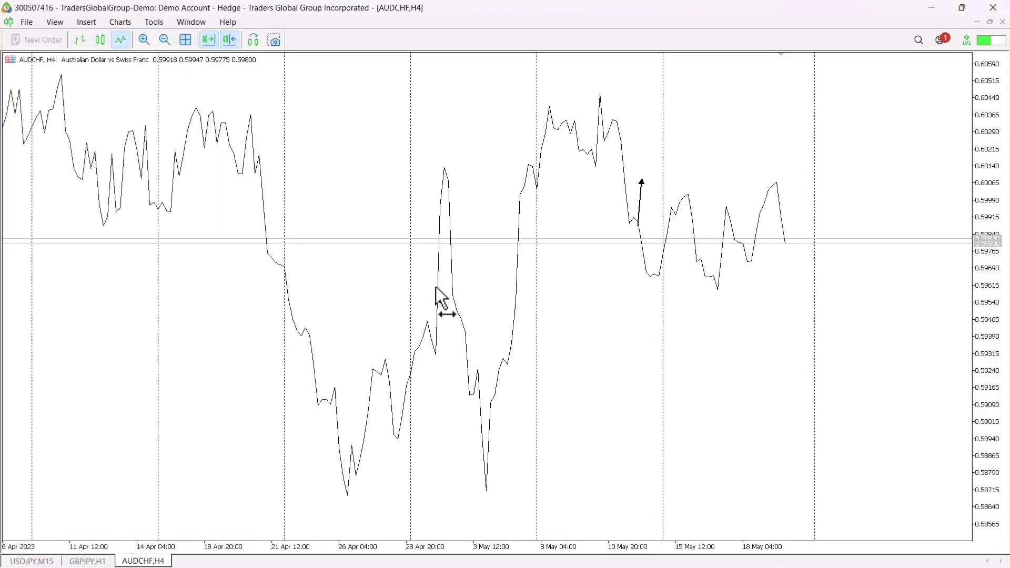
pyautogui.click(100, 39)
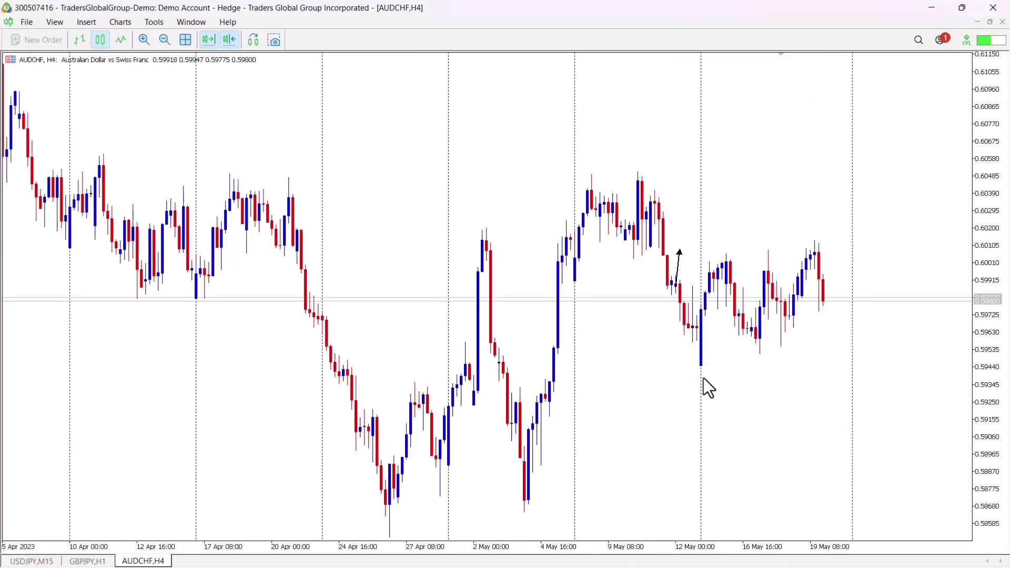
pyautogui.moveTo(990, 117); pyautogui.dragTo(988, 206)
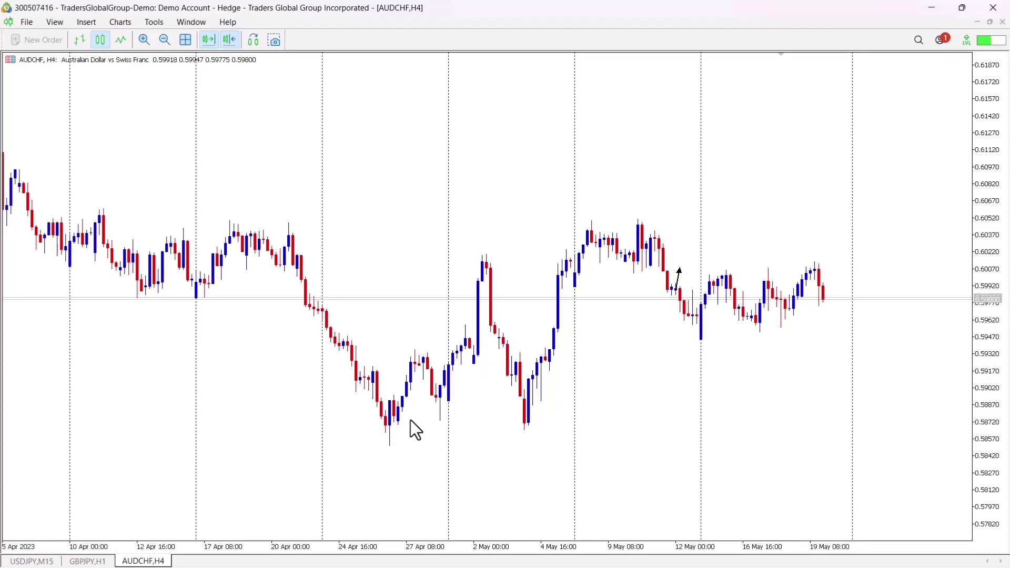
# - Add the Line Studies and Timeframes toolbars, then zoom the chart out
pyautogui.click(49, 24)
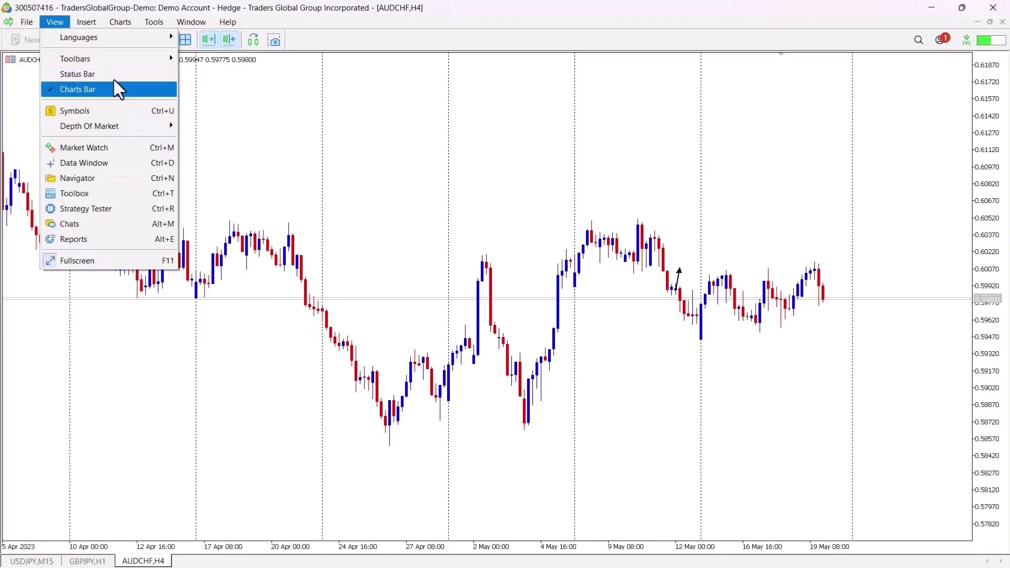
pyautogui.moveTo(118, 62)
pyautogui.click(230, 73)
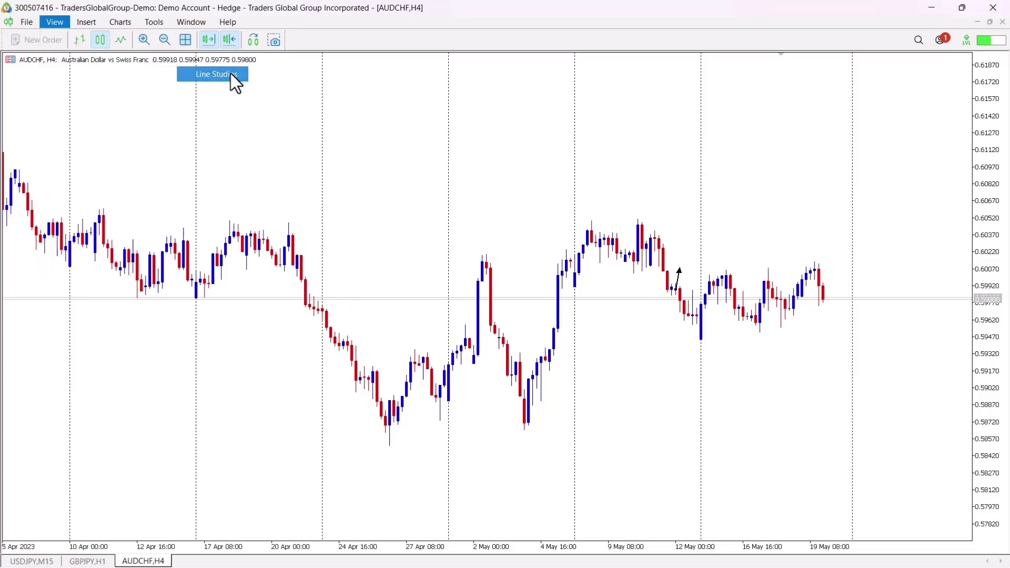
pyautogui.click(62, 24)
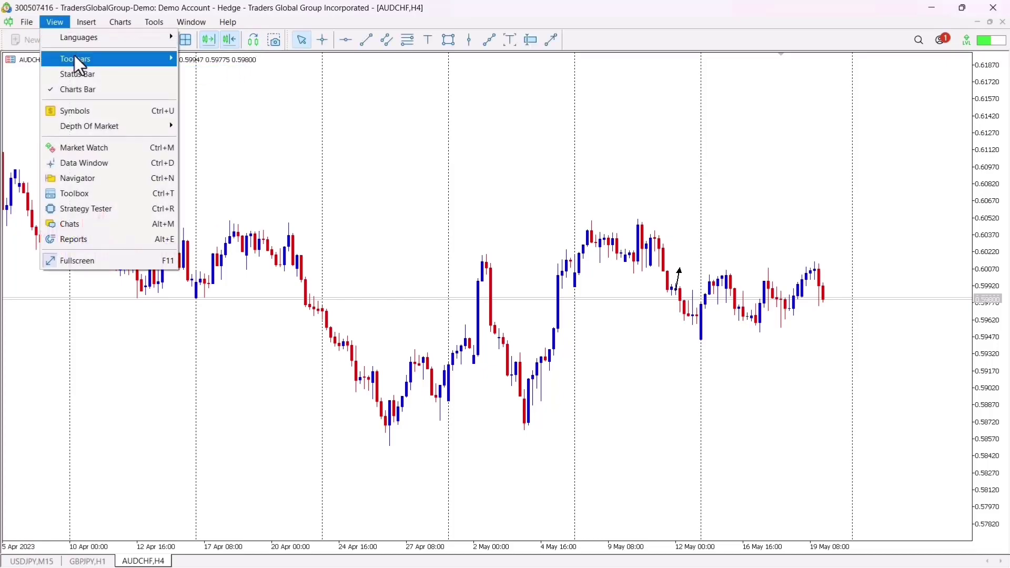
pyautogui.moveTo(74, 58)
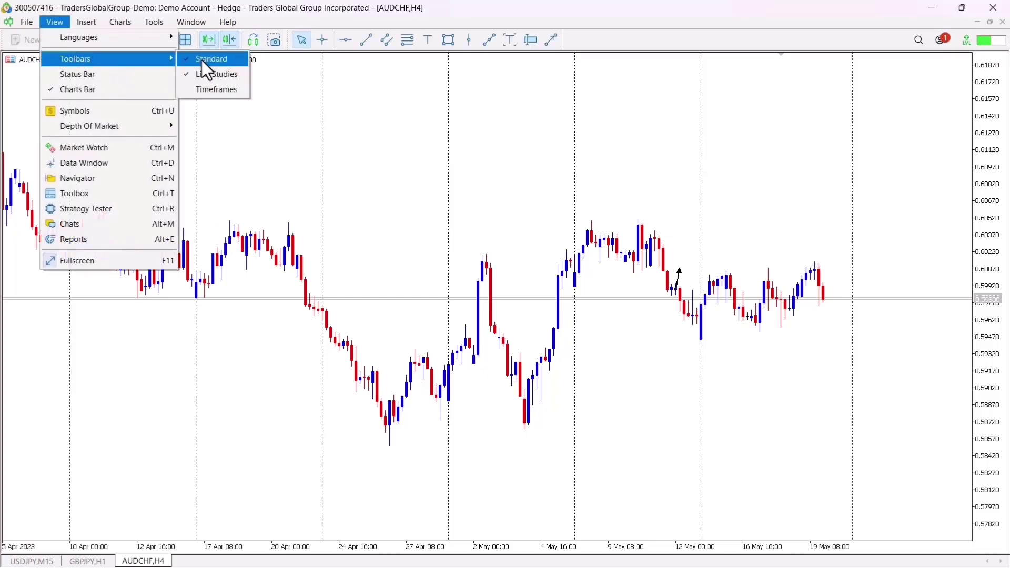
pyautogui.click(232, 89)
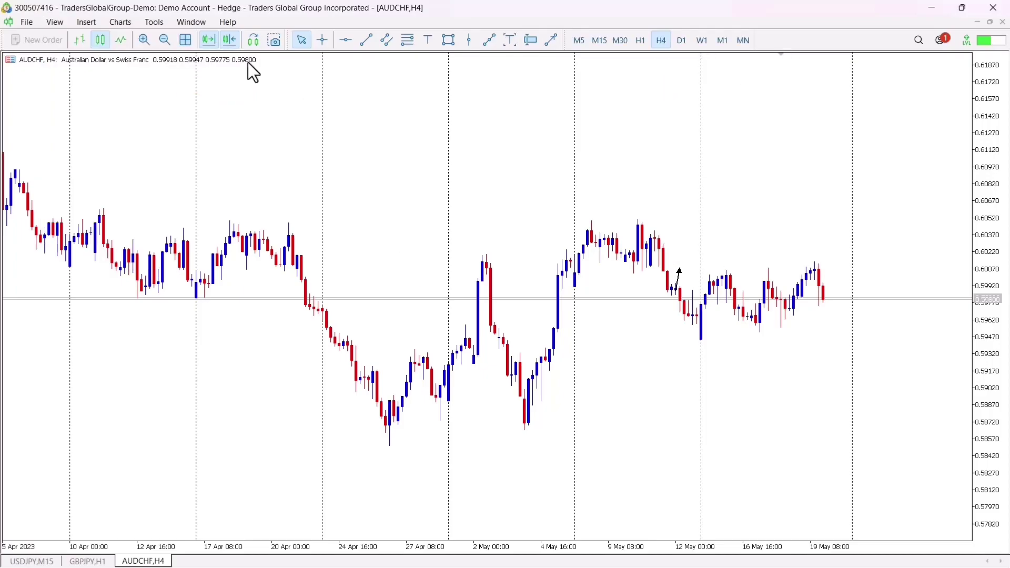
pyautogui.click(165, 39)
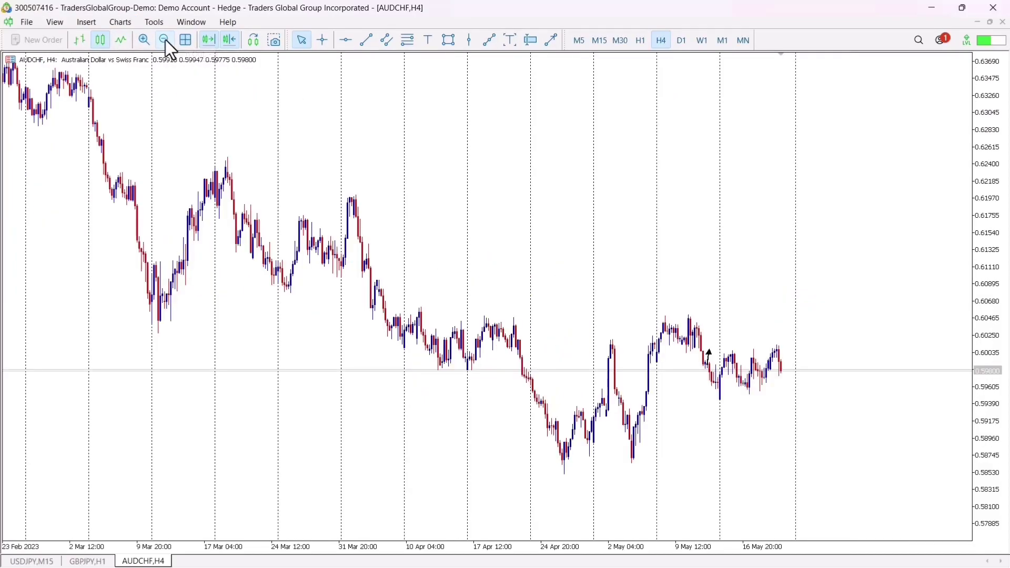